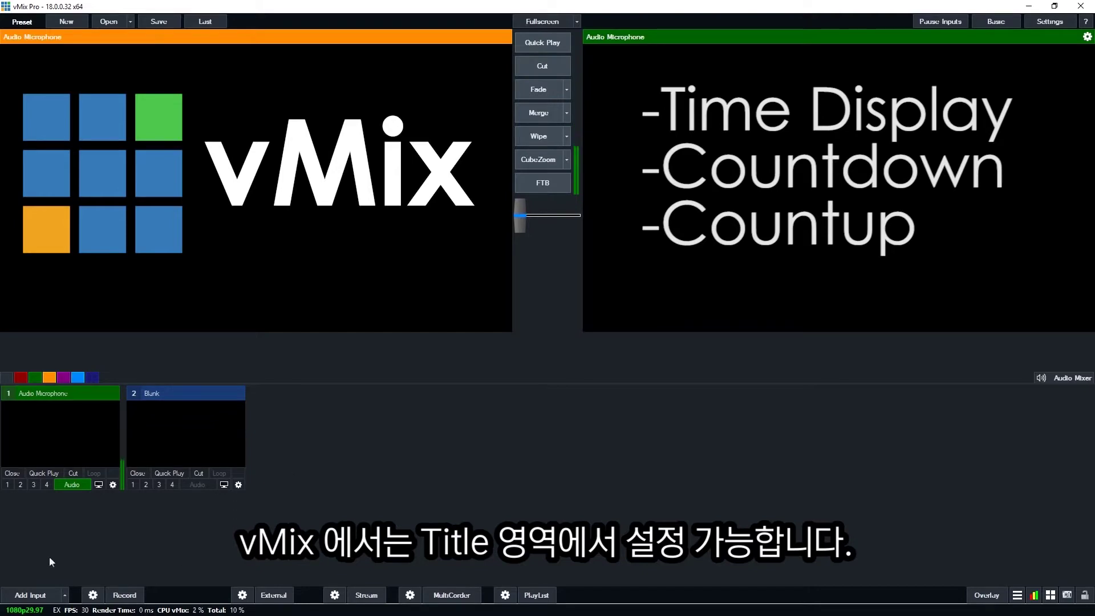
Step: Add the TimeClock template from the Title / XAML Timer tab as a new title input
{"action": "left_click", "coordinate": [206, 464]}
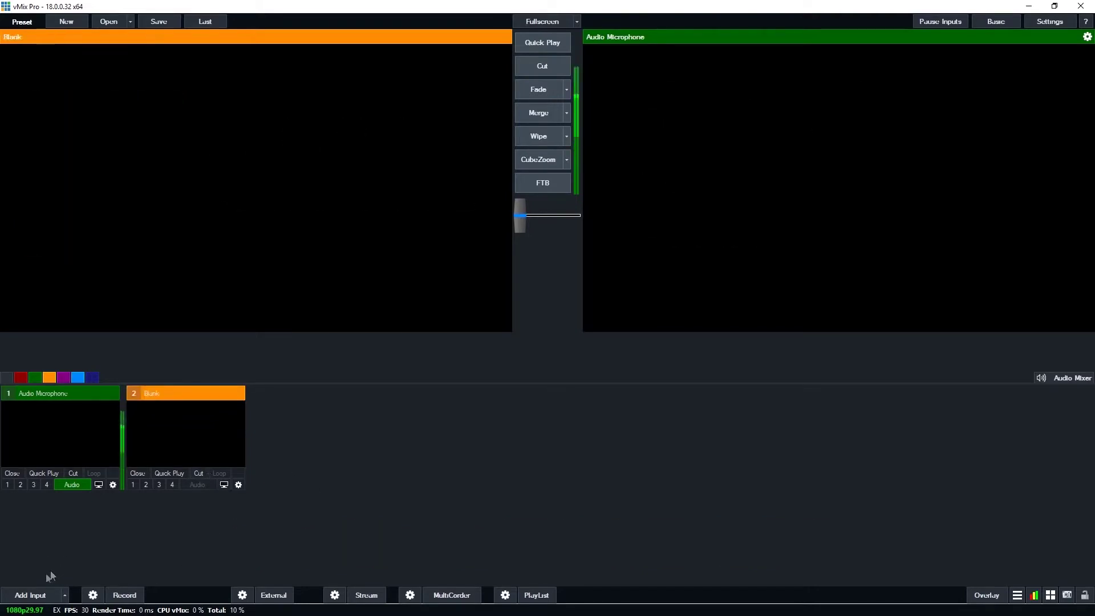
{"action": "left_click", "coordinate": [38, 593]}
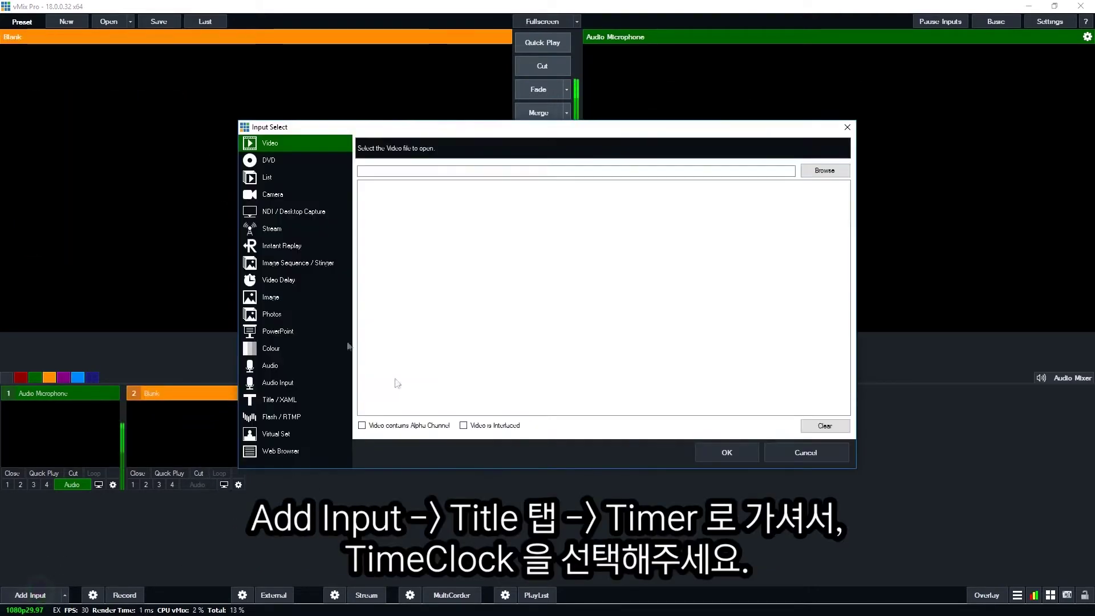
{"action": "left_click", "coordinate": [279, 400]}
{"action": "left_click", "coordinate": [463, 165]}
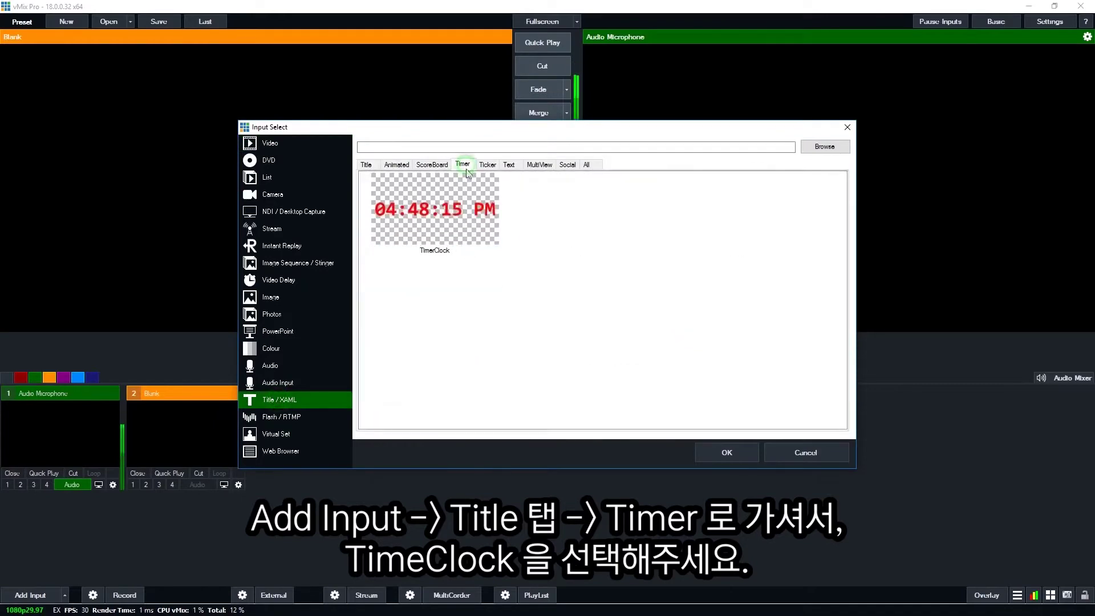
{"action": "left_click", "coordinate": [458, 221]}
{"action": "left_click", "coordinate": [726, 456]}
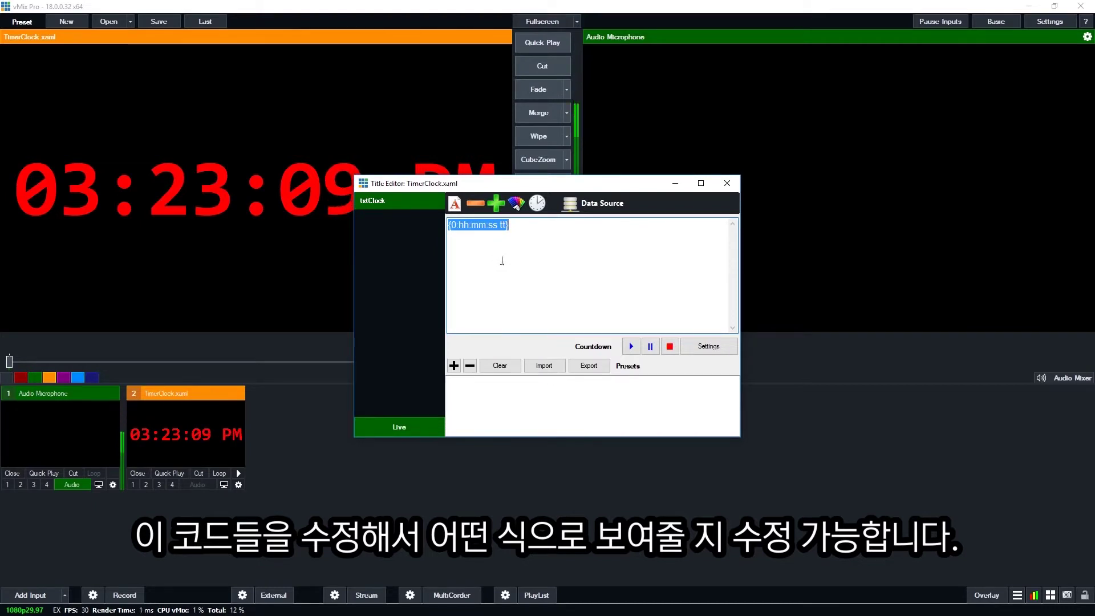
Step: Change the clock text font to Cooper Black at a smaller size
{"action": "left_click", "coordinate": [455, 203]}
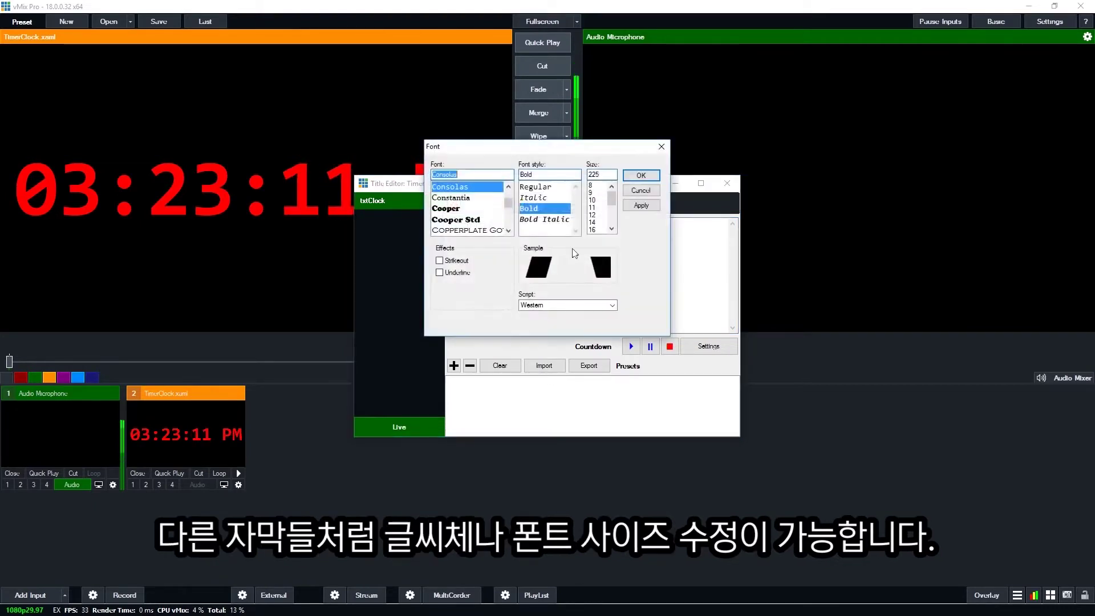
{"action": "left_click", "coordinate": [448, 208]}
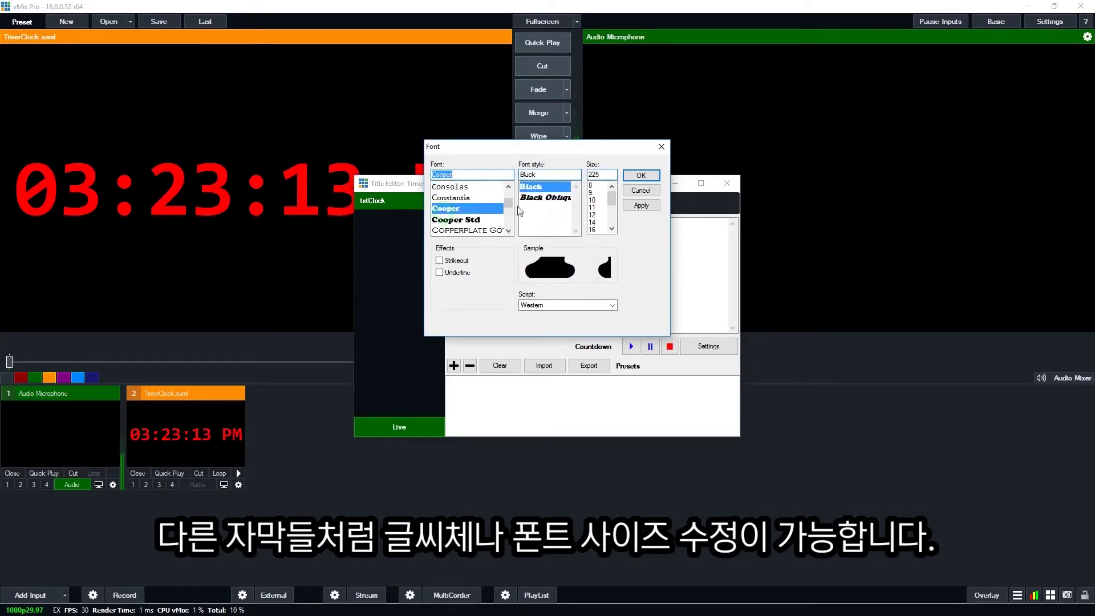
{"action": "scroll", "coordinate": [599, 211], "scroll_direction": "down", "scroll_amount": 3}
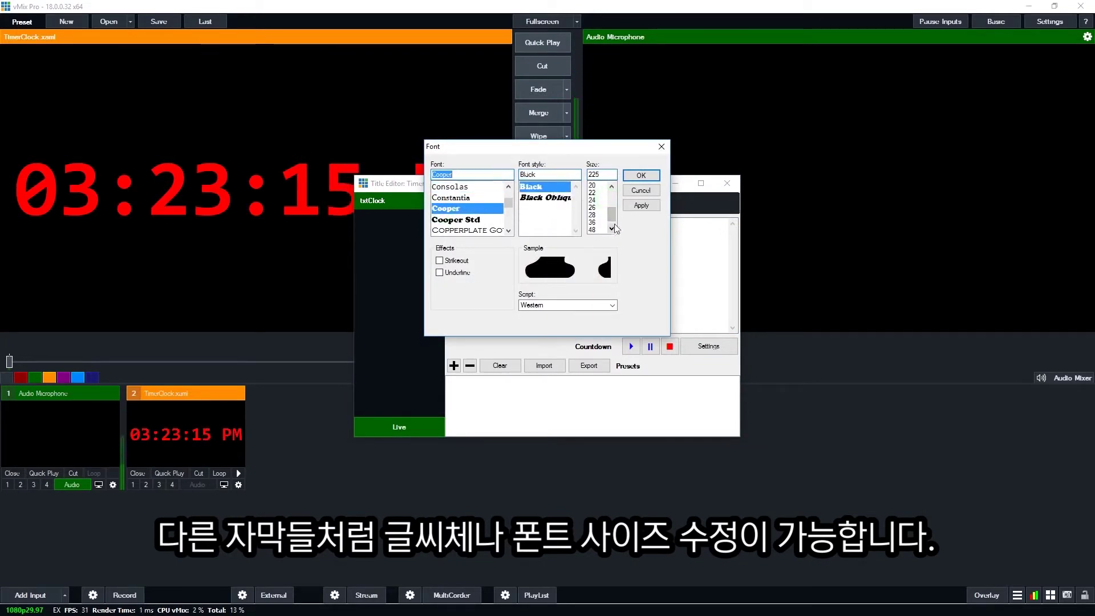
{"action": "left_click", "coordinate": [597, 230]}
{"action": "left_click", "coordinate": [641, 205]}
{"action": "left_click", "coordinate": [641, 175]}
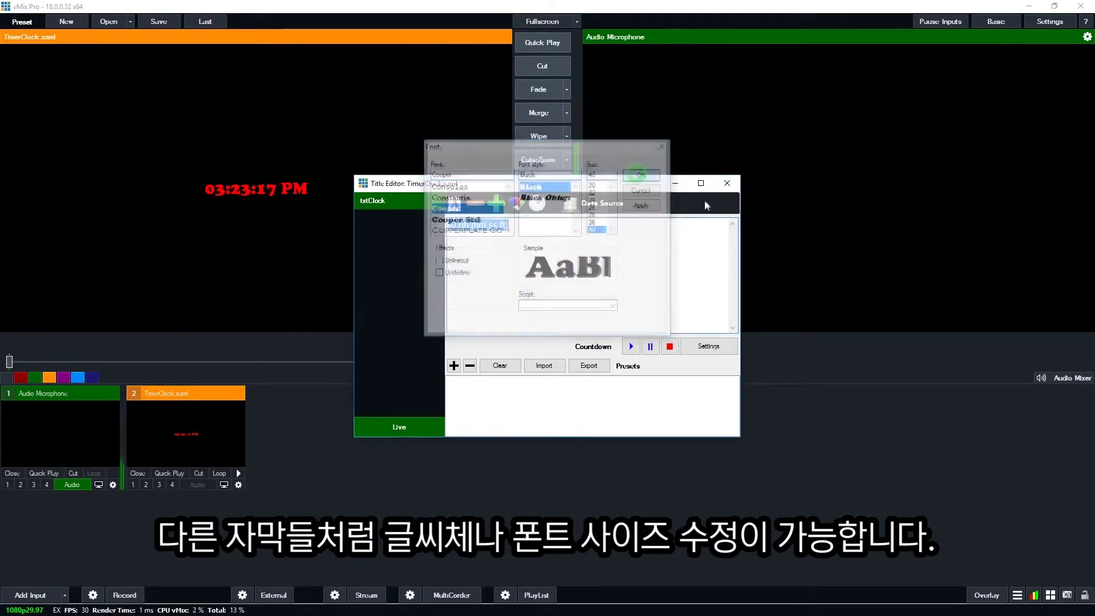
Step: Colour the clock text pure green and close the Title Editor
{"action": "left_click", "coordinate": [516, 204]}
{"action": "left_click", "coordinate": [461, 202]}
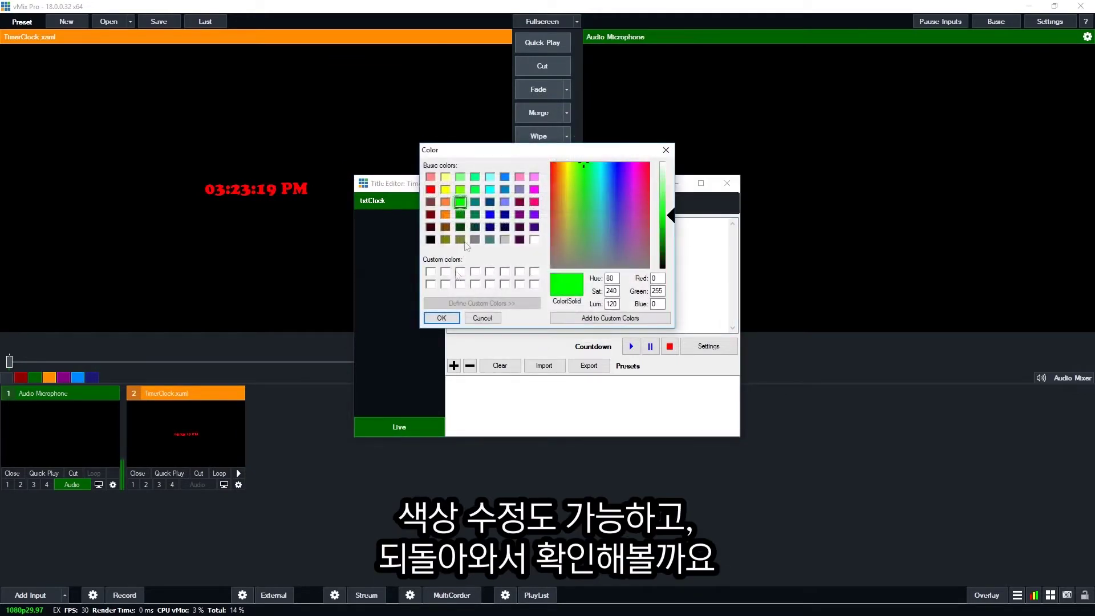
{"action": "left_click", "coordinate": [442, 318]}
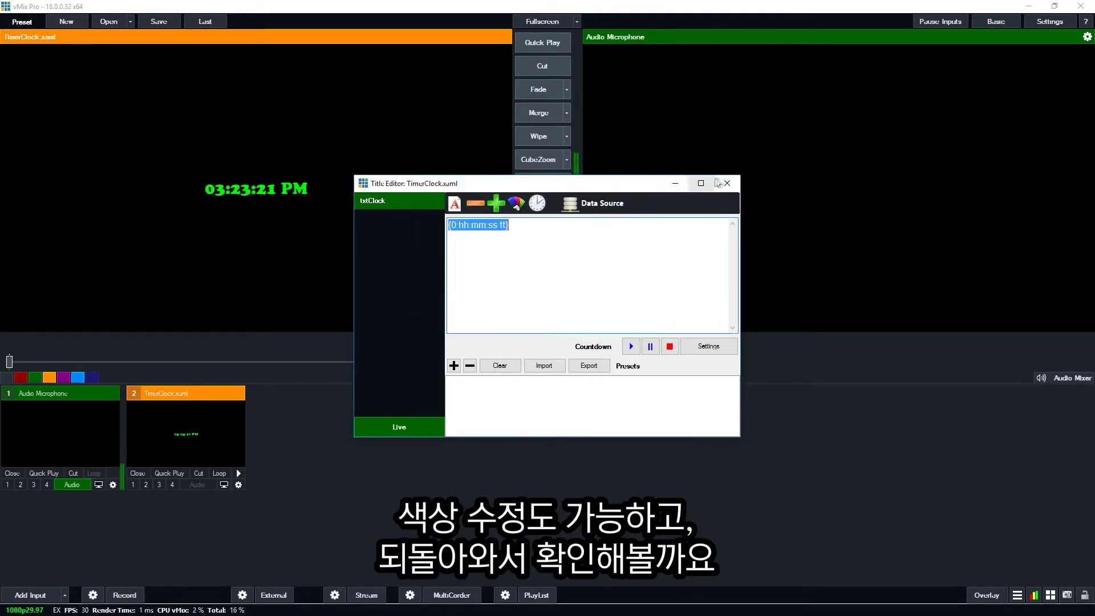
{"action": "left_click", "coordinate": [728, 183]}
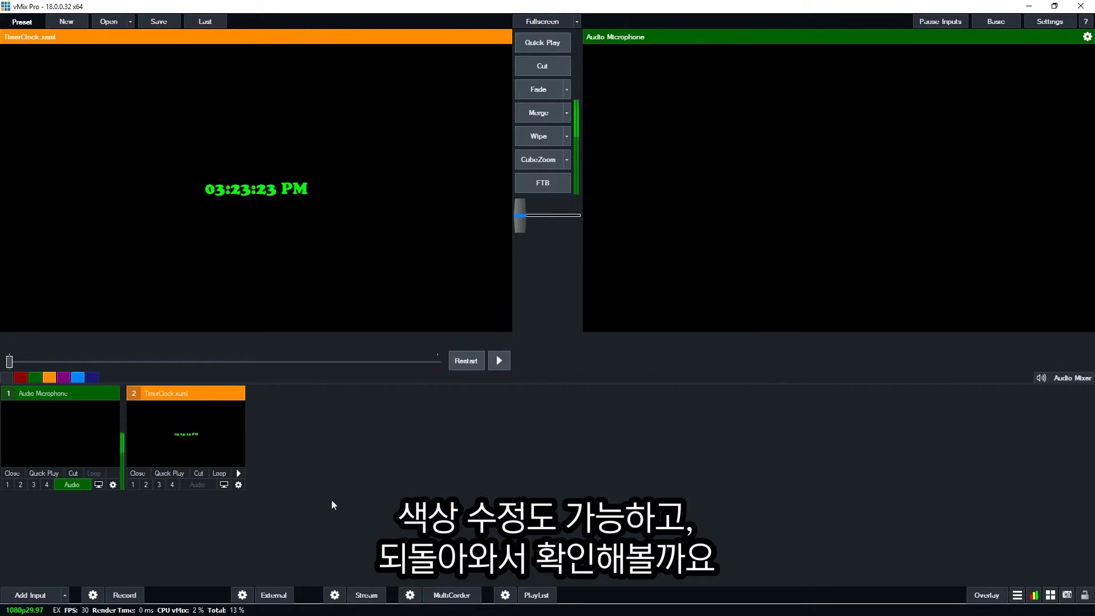
Step: Drag the TimerClock title to the top-right corner, then toggle Overlay 1 on and off
{"action": "left_click", "coordinate": [239, 486]}
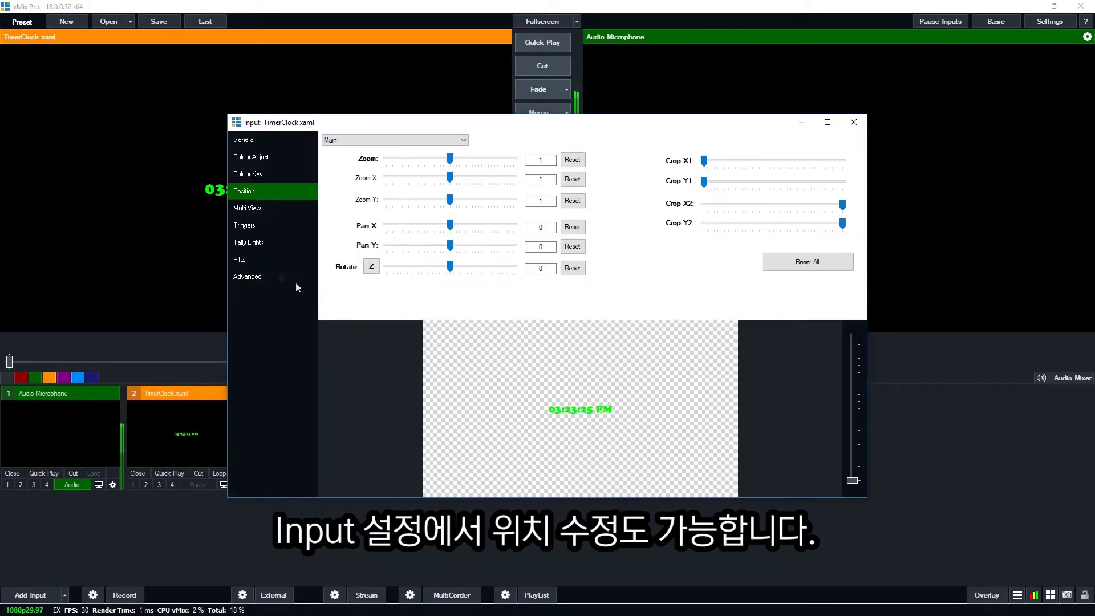
{"action": "left_click_drag", "start_coordinate": [591, 415], "coordinate": [711, 336]}
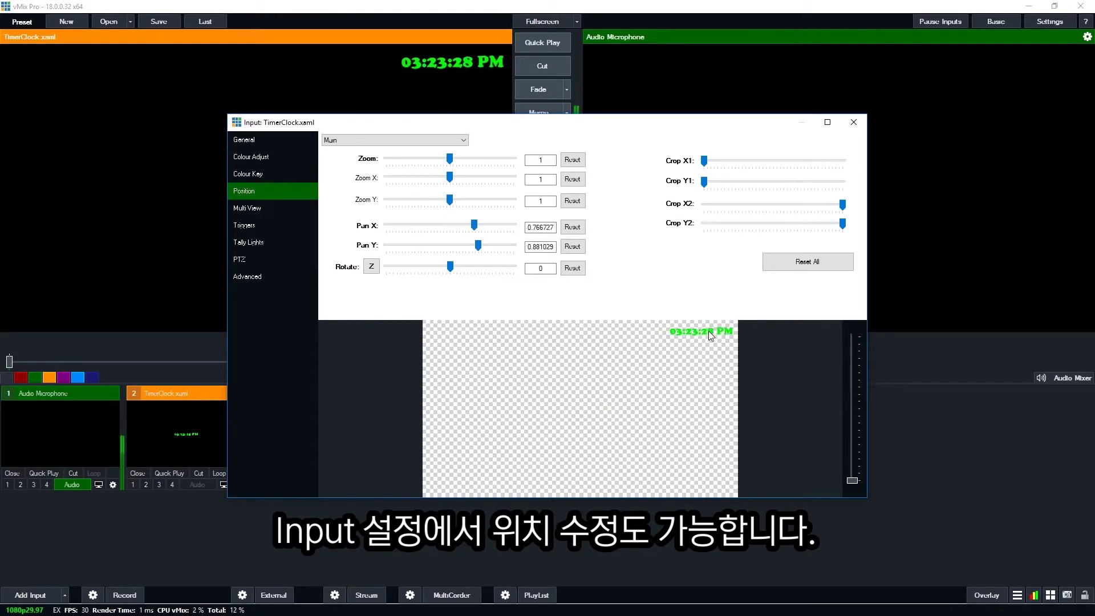
{"action": "left_click", "coordinate": [854, 123]}
{"action": "left_click", "coordinate": [133, 485]}
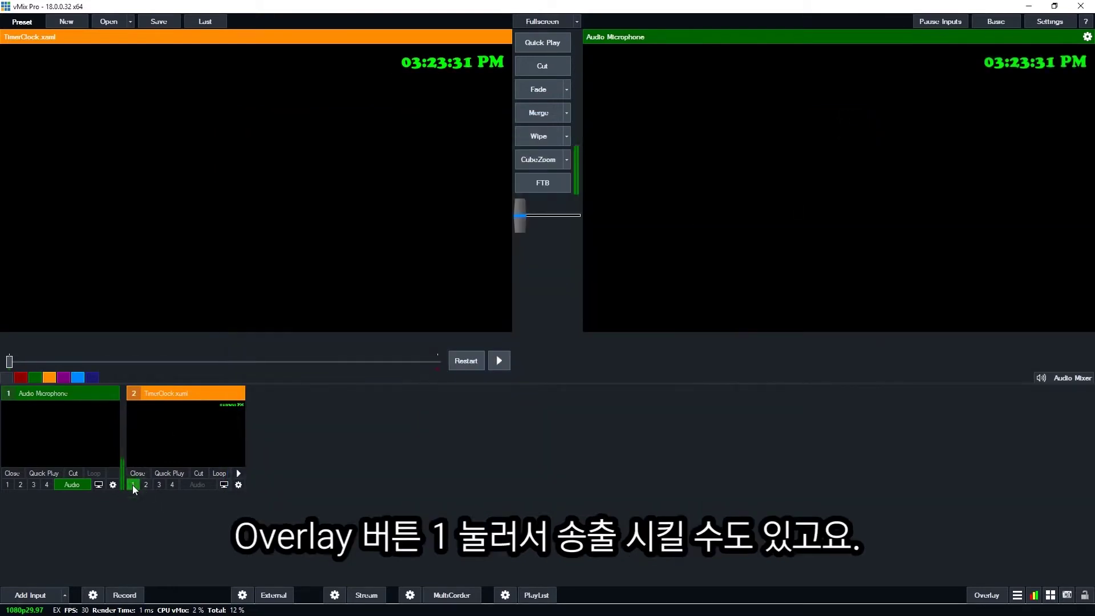
{"action": "left_click", "coordinate": [133, 485]}
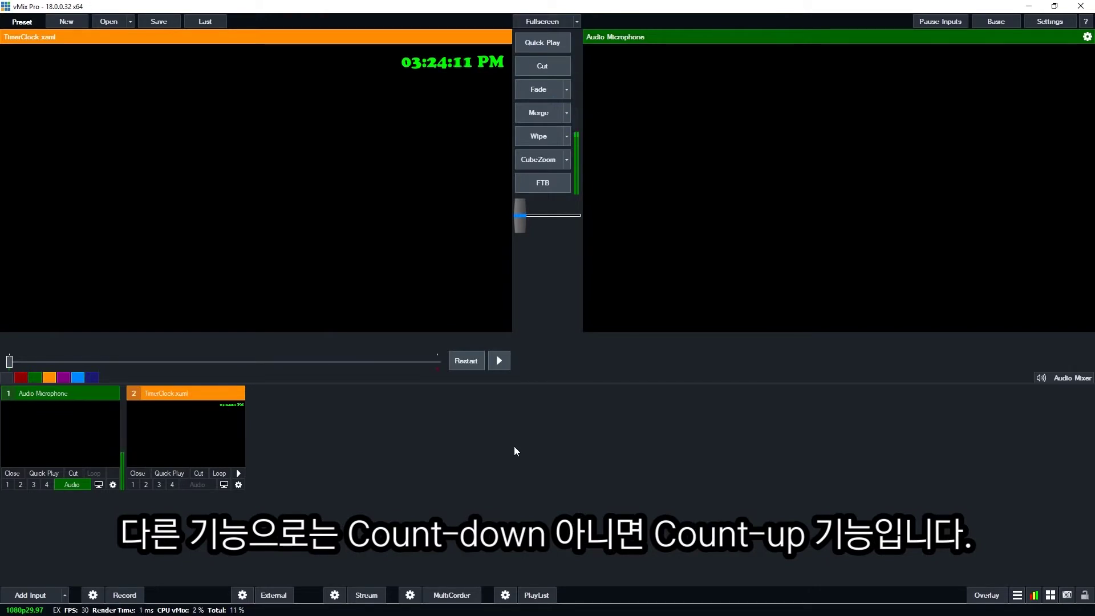
Step: Set the TimerClock countdown duration to 20 minutes (00:20:00) in Countdown Settings
{"action": "right_click", "coordinate": [200, 453]}
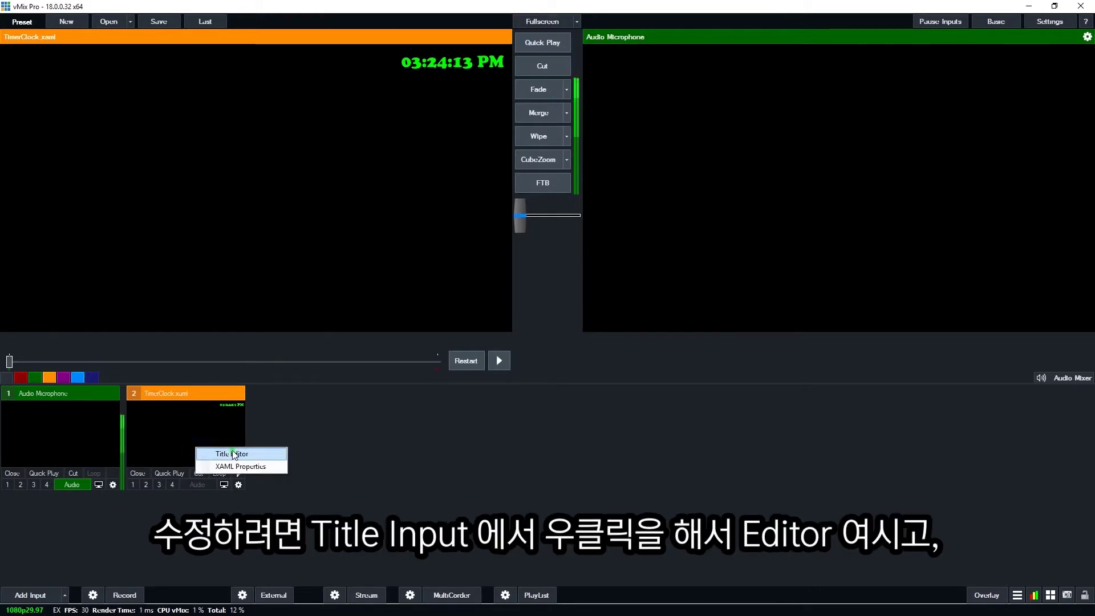
{"action": "left_click", "coordinate": [231, 450]}
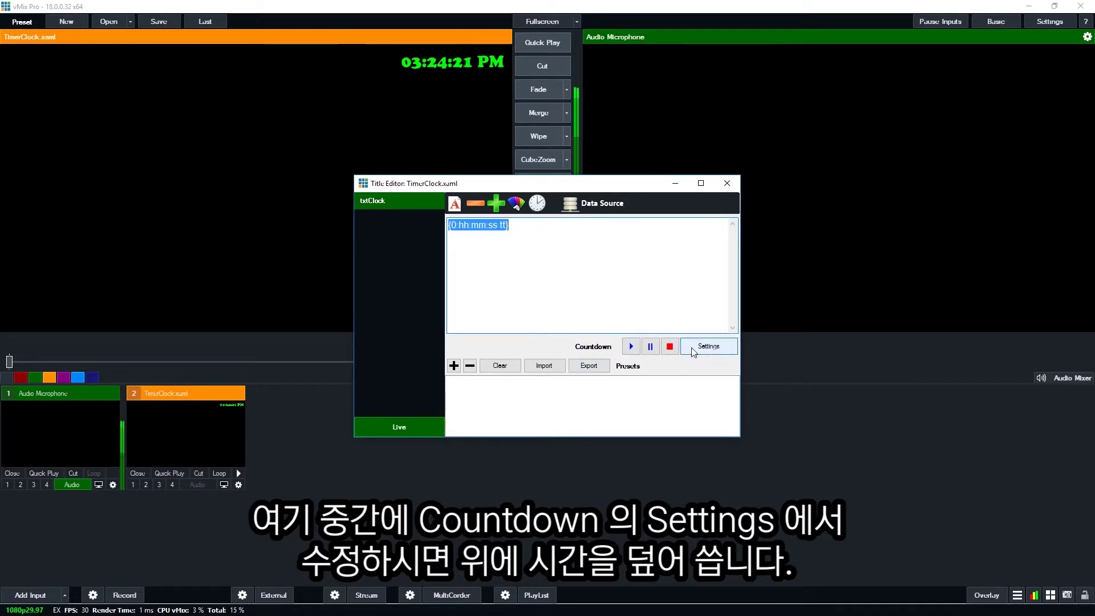
{"action": "left_click", "coordinate": [708, 347]}
{"action": "left_click", "coordinate": [545, 247]}
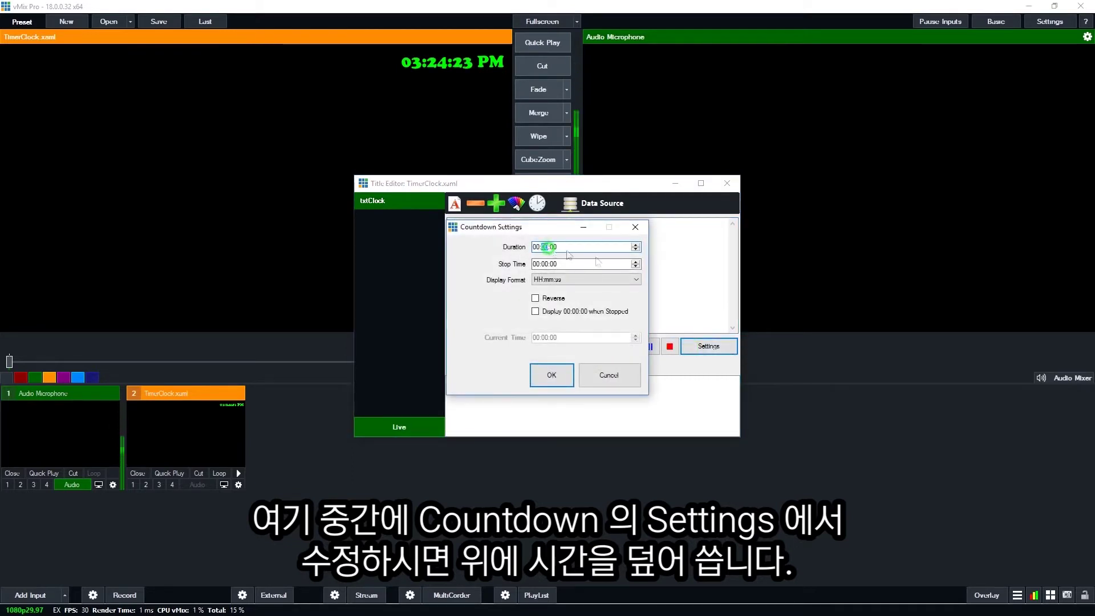
{"action": "type", "text": "20"}
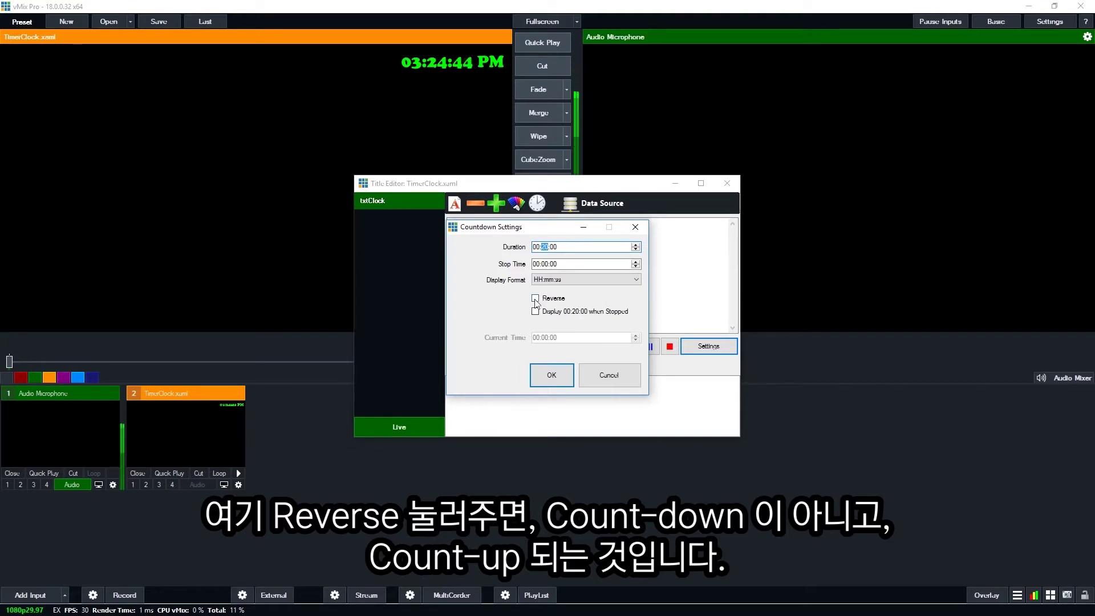
{"action": "left_click", "coordinate": [546, 372]}
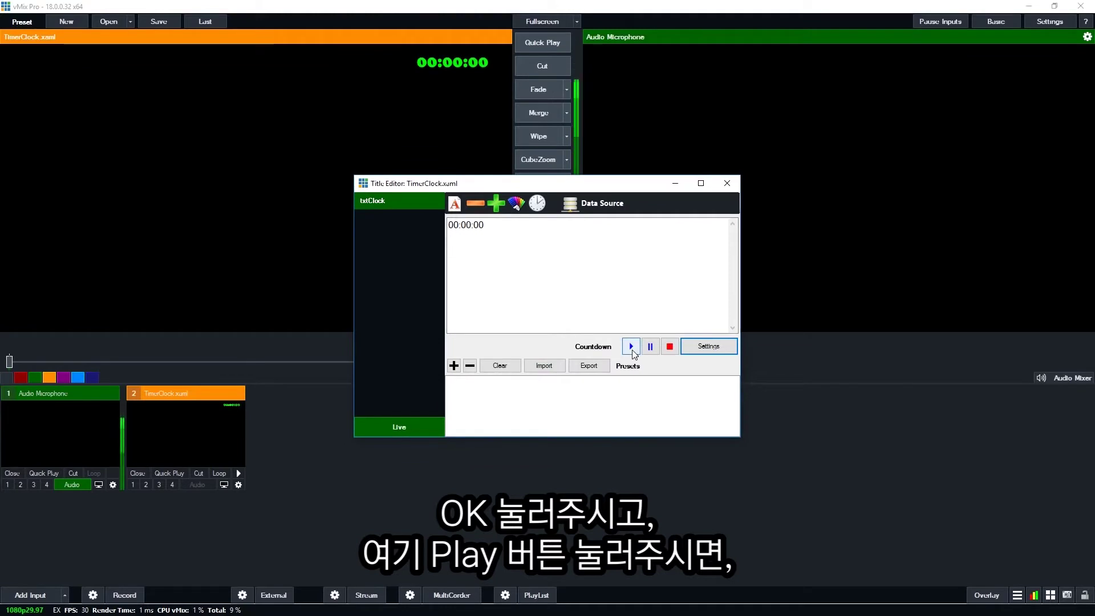
Step: Run the countdown from 00:20:00, pause it at 00:19:54, and close the Title Editor
{"action": "left_click", "coordinate": [632, 352]}
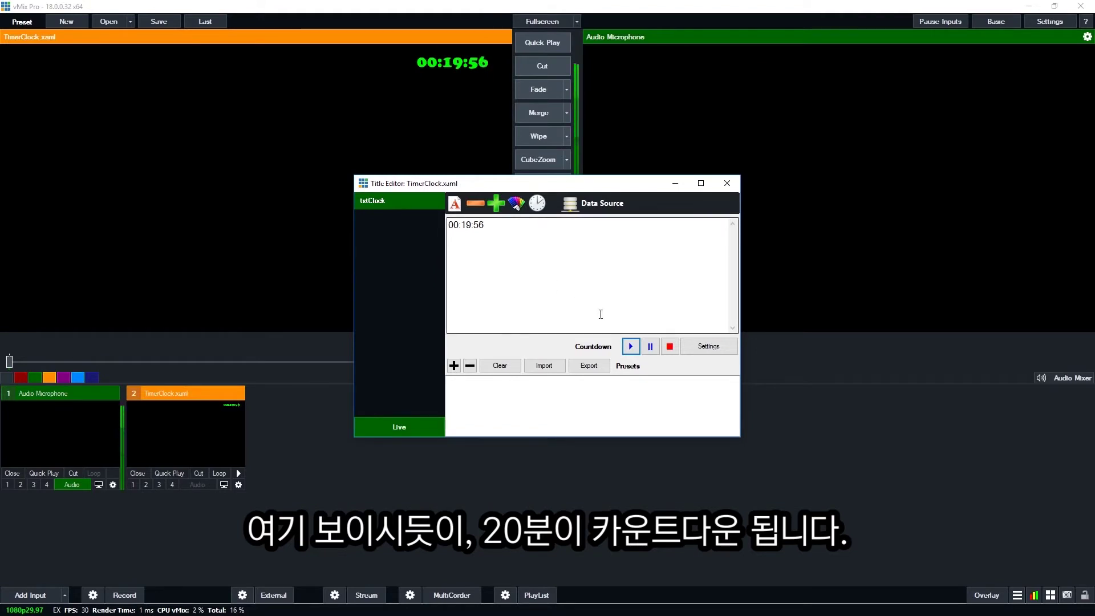
{"action": "left_click", "coordinate": [648, 347]}
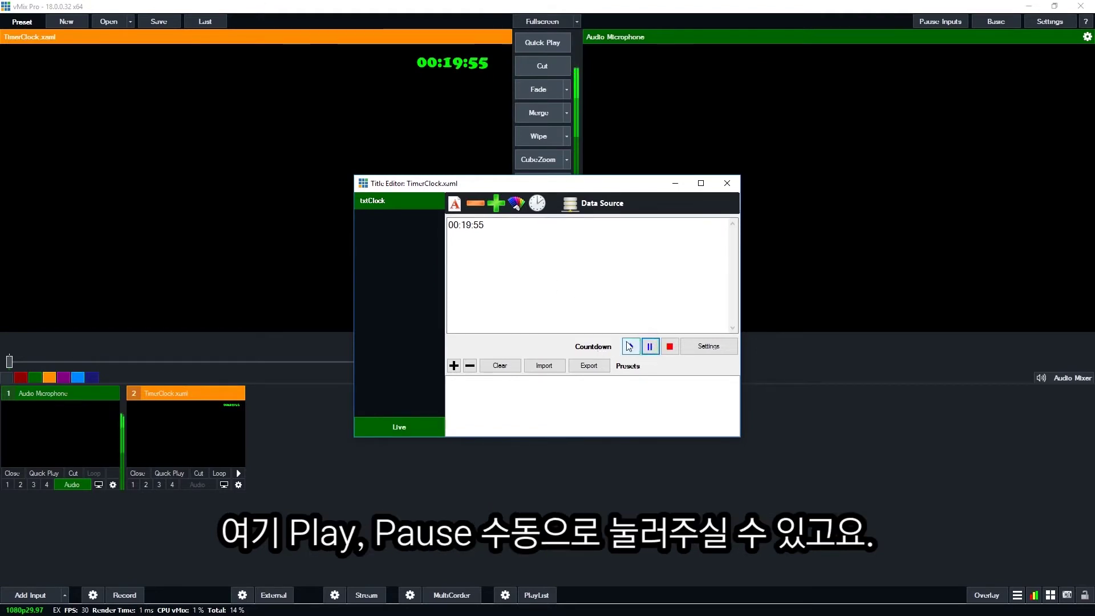
{"action": "left_click", "coordinate": [648, 346]}
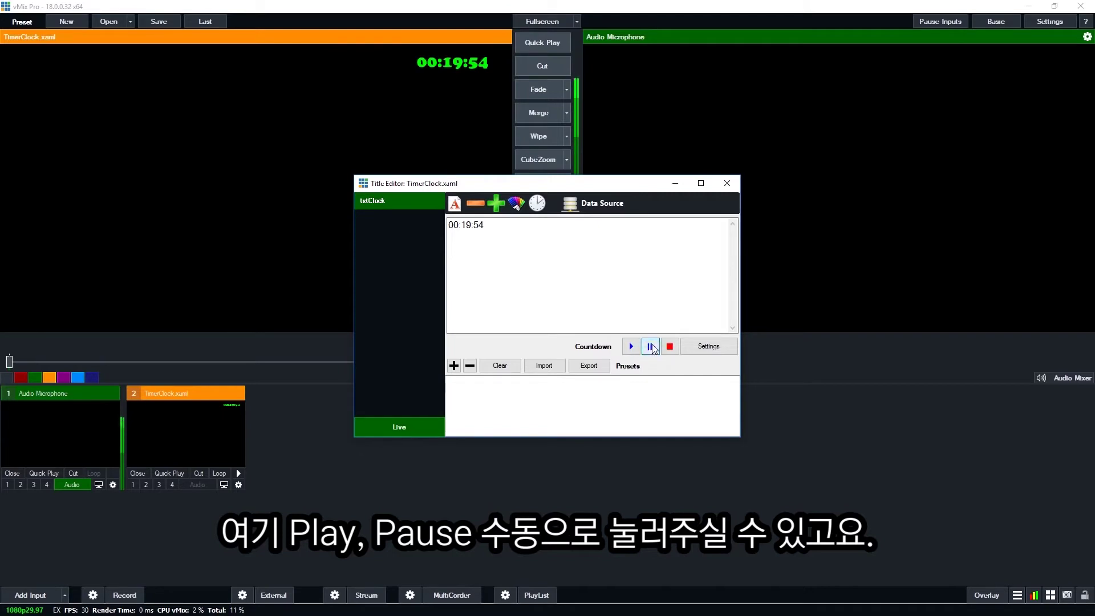
{"action": "left_click", "coordinate": [727, 183]}
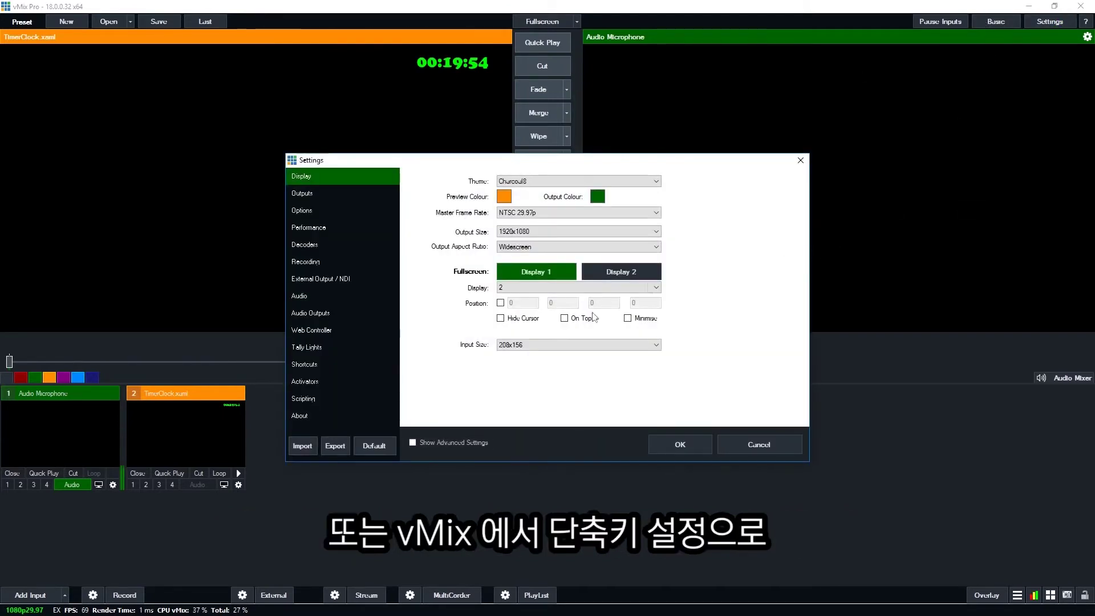
Step: Browse the Title functions for a new shortcut, then cancel and close Settings without adding one
{"action": "left_click", "coordinate": [308, 365]}
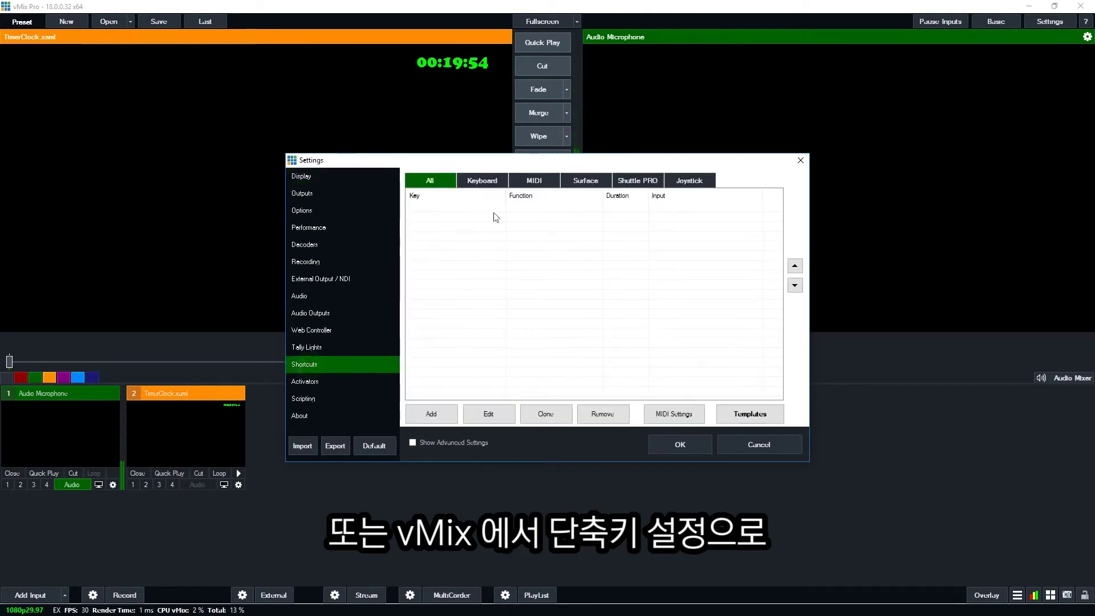
{"action": "left_click", "coordinate": [432, 407]}
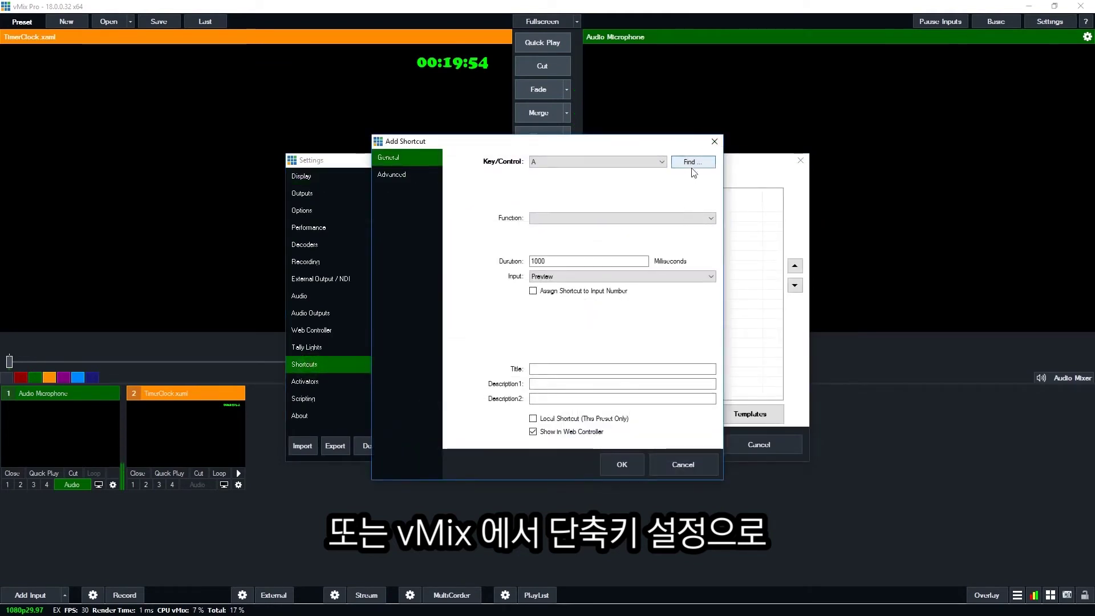
{"action": "left_click", "coordinate": [695, 219]}
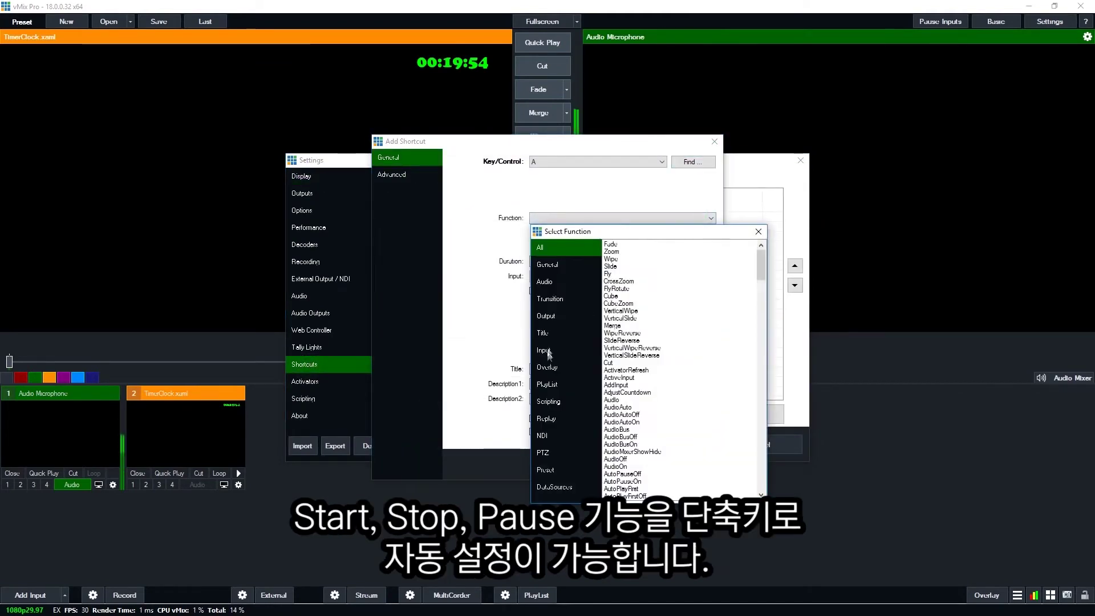
{"action": "left_click", "coordinate": [549, 336]}
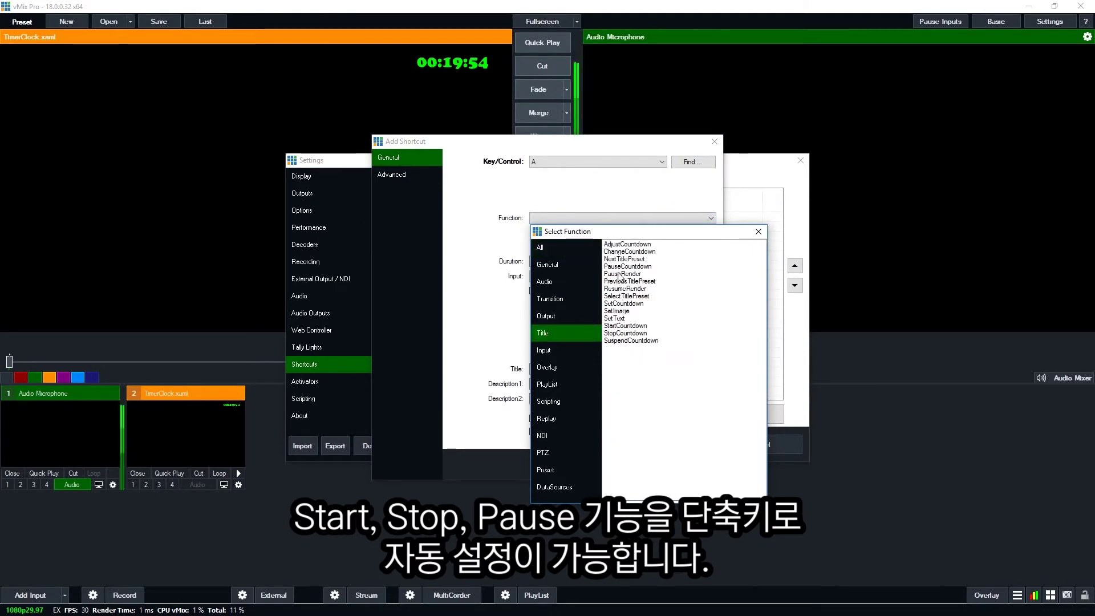
{"action": "left_click", "coordinate": [758, 231]}
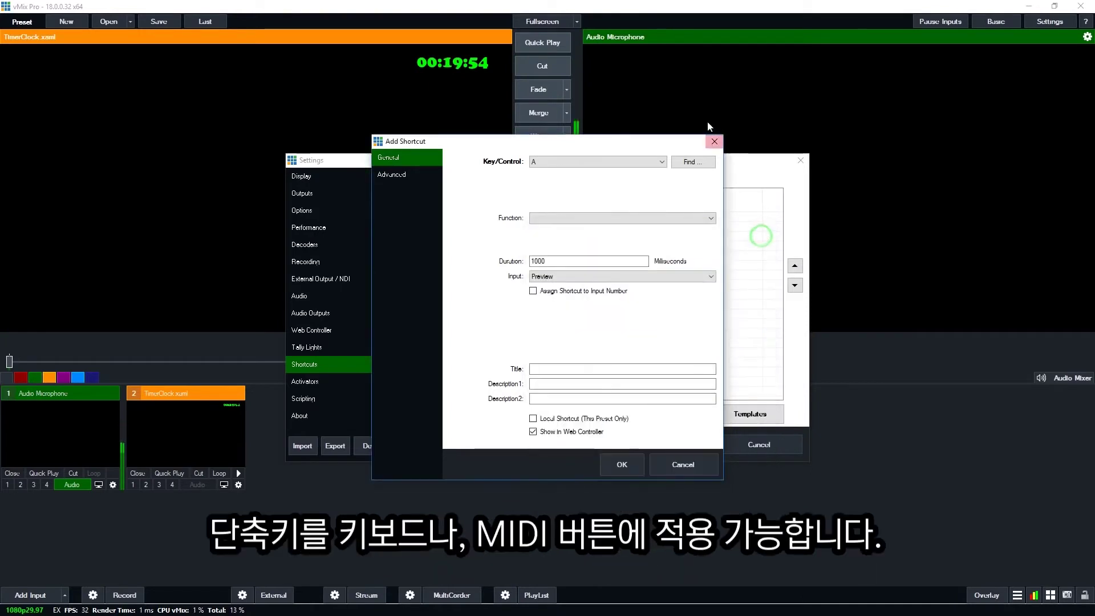
{"action": "left_click", "coordinate": [714, 142]}
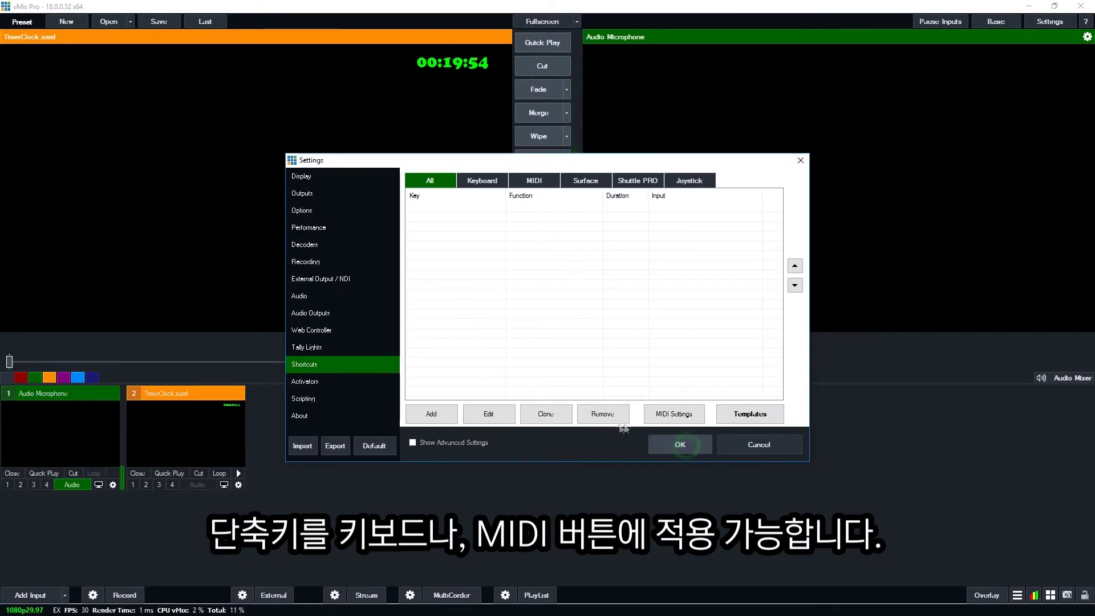
{"action": "left_click", "coordinate": [681, 445]}
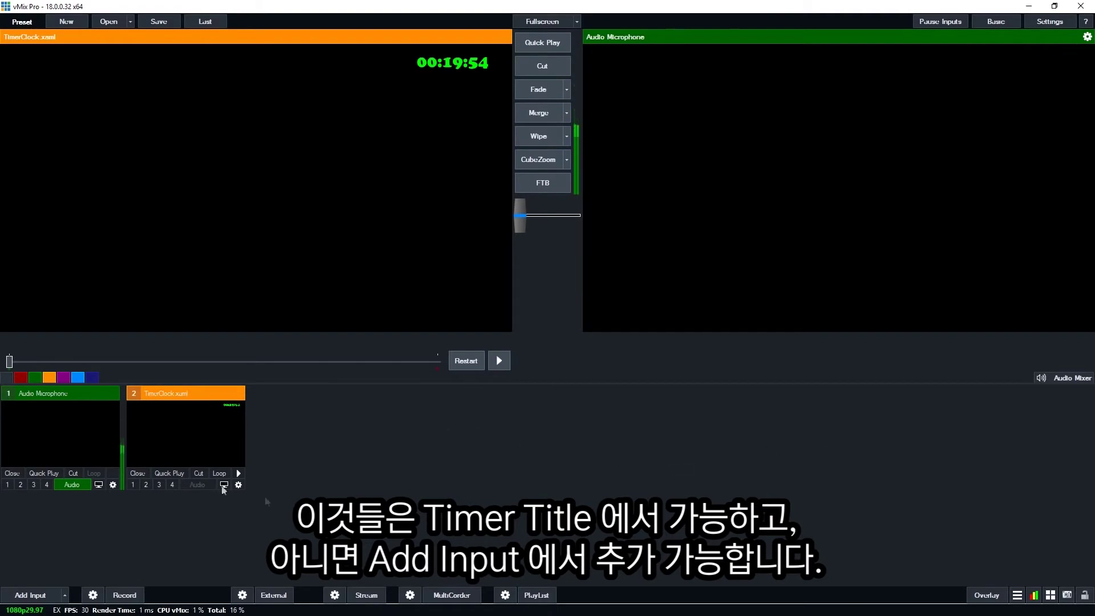
{"action": "left_click", "coordinate": [35, 595]}
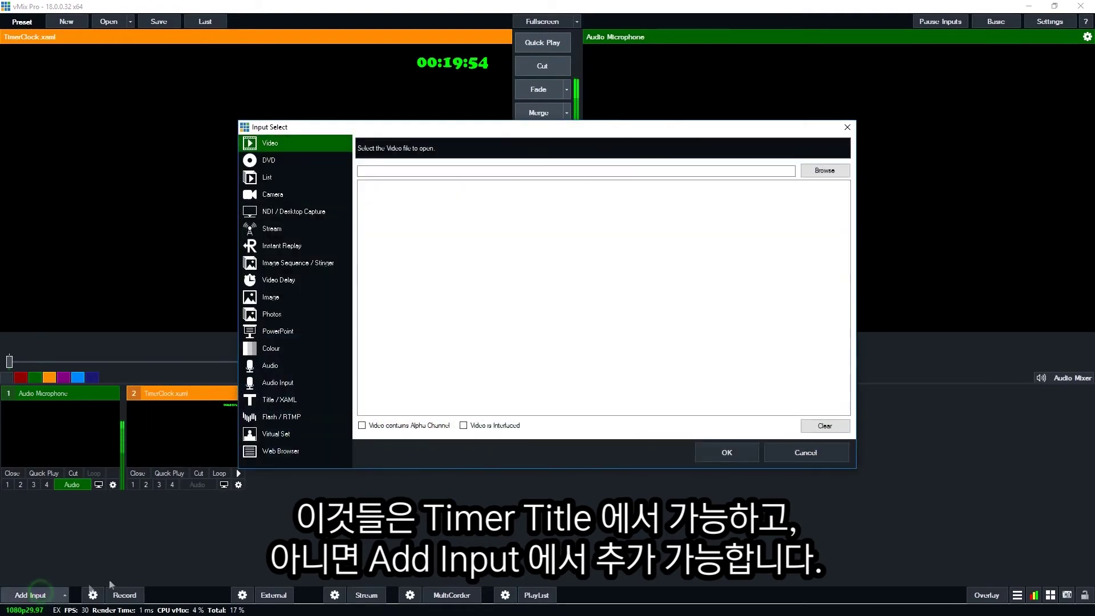
Step: Add Clock Title.xaml from disk as a new title input
{"action": "left_click", "coordinate": [288, 400]}
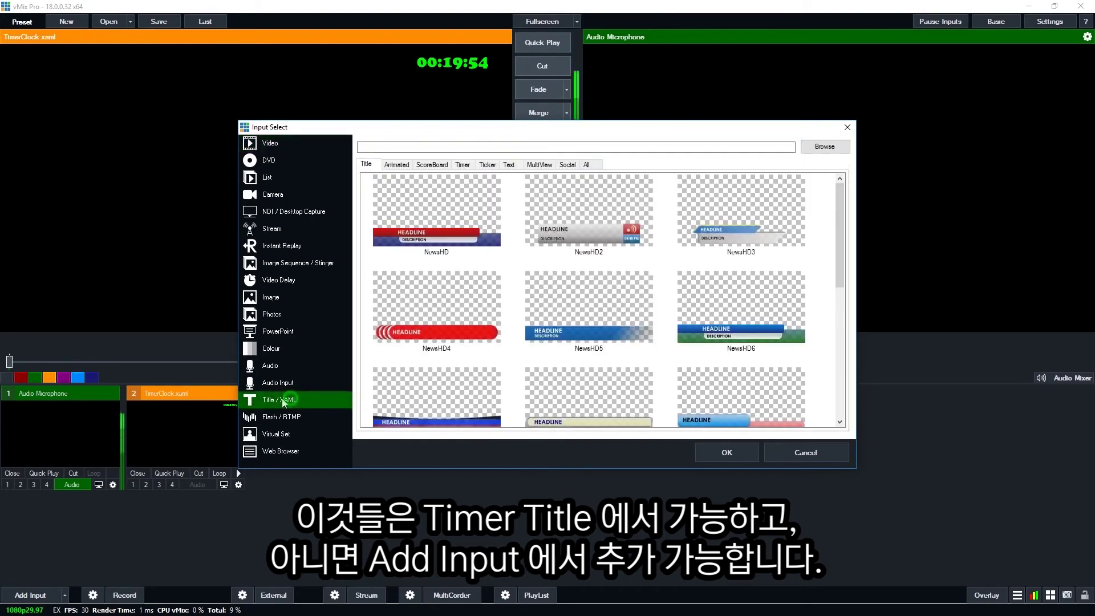
{"action": "left_click", "coordinate": [825, 147]}
{"action": "left_click", "coordinate": [374, 236]}
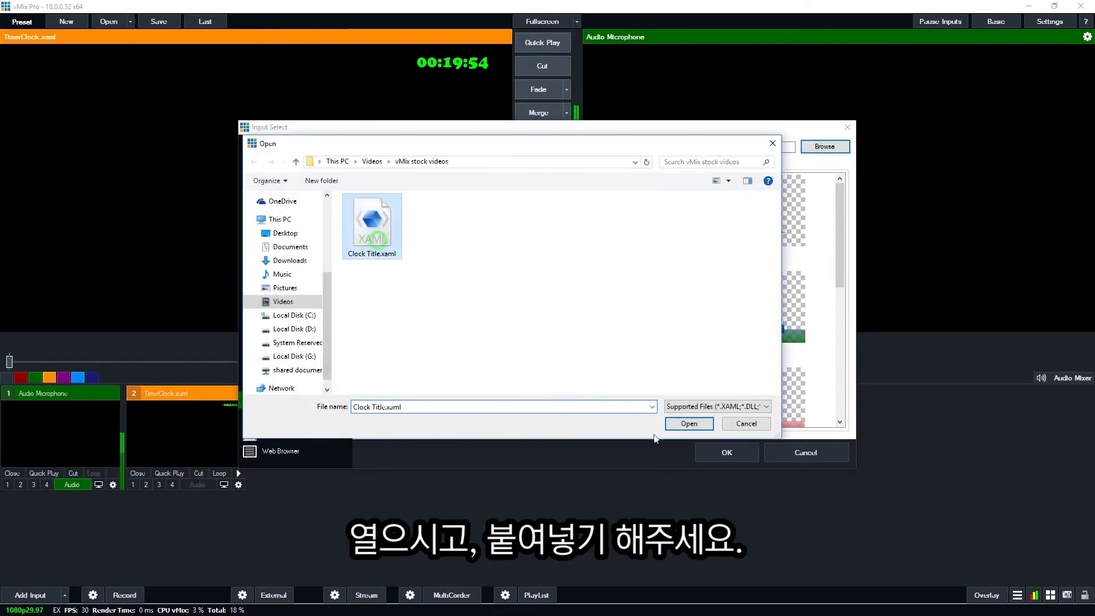
{"action": "left_click", "coordinate": [689, 423]}
{"action": "left_click", "coordinate": [734, 460]}
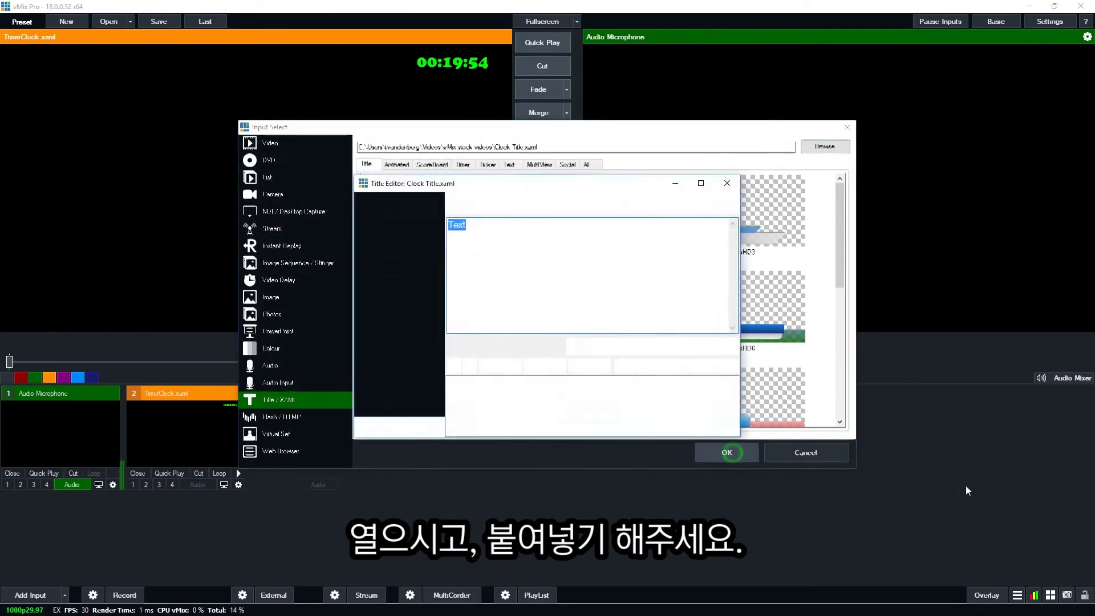
Step: Paste the 7:00 PM countdown XAML code into the title text and select the Clock Title input
{"action": "right_click", "coordinate": [462, 227]}
{"action": "left_click", "coordinate": [526, 278]}
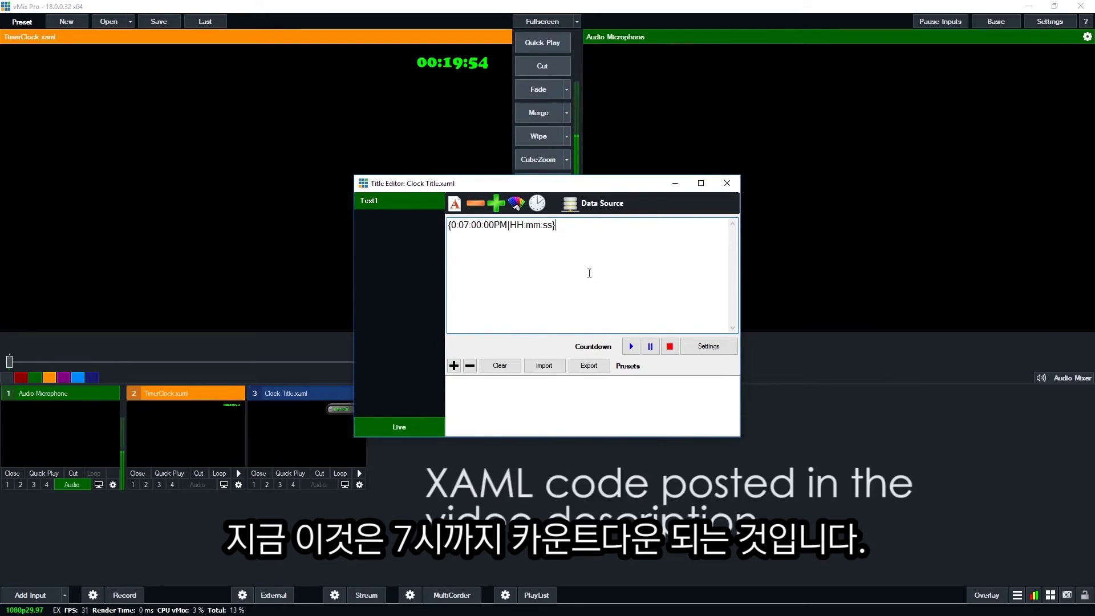
{"action": "left_click", "coordinate": [727, 184]}
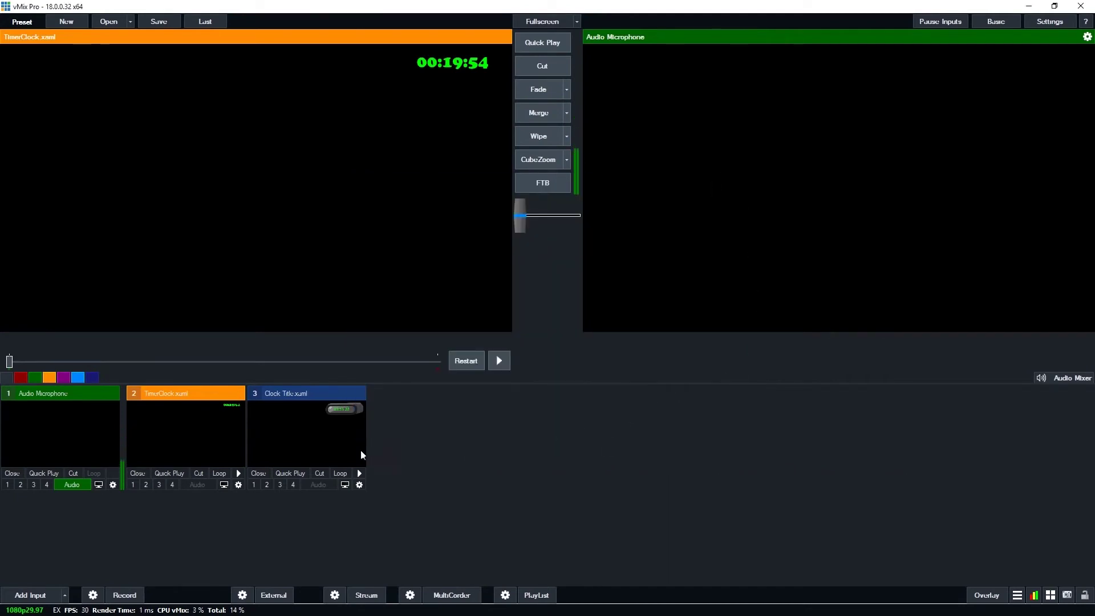
{"action": "left_click", "coordinate": [301, 455]}
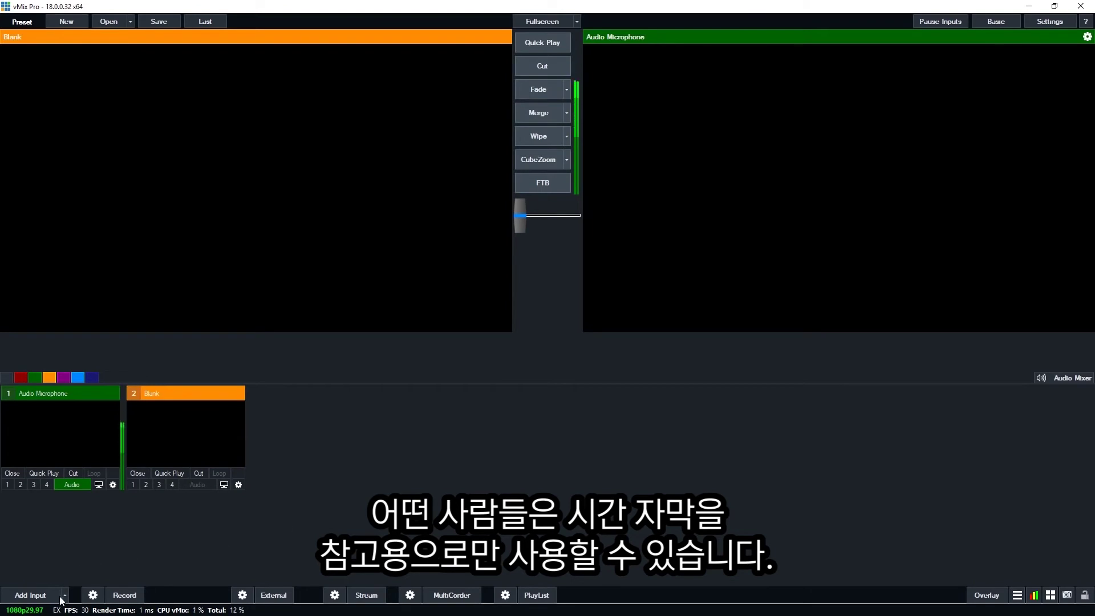
{"action": "left_click", "coordinate": [38, 594]}
Step: Add the TimerClock template from the Timer tab as a red-clock input and close its editor
{"action": "left_click", "coordinate": [281, 399]}
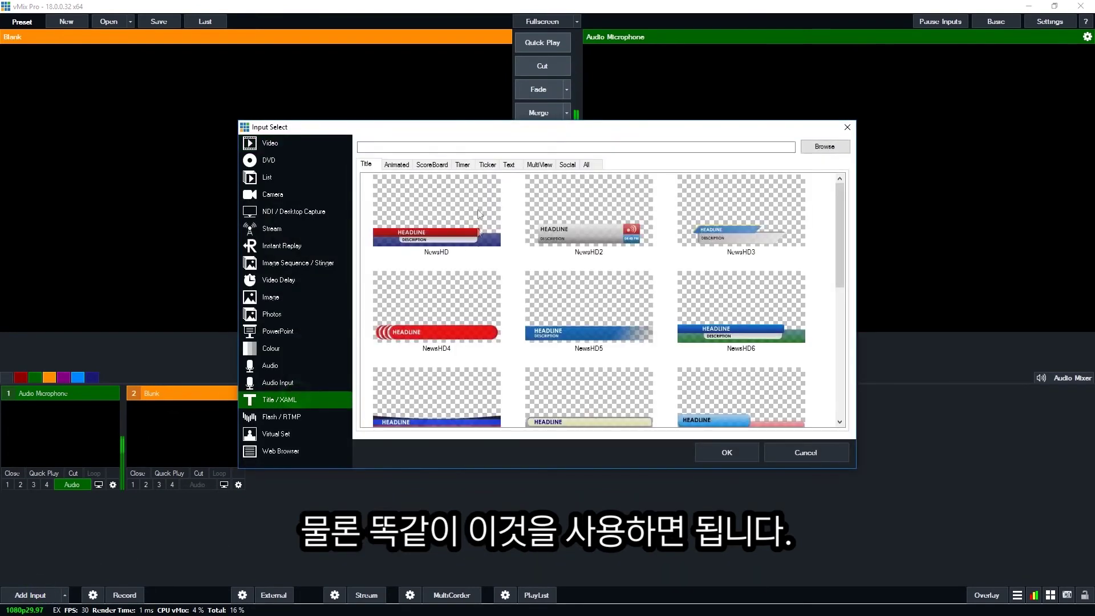
{"action": "left_click", "coordinate": [464, 165]}
{"action": "left_click", "coordinate": [447, 211]}
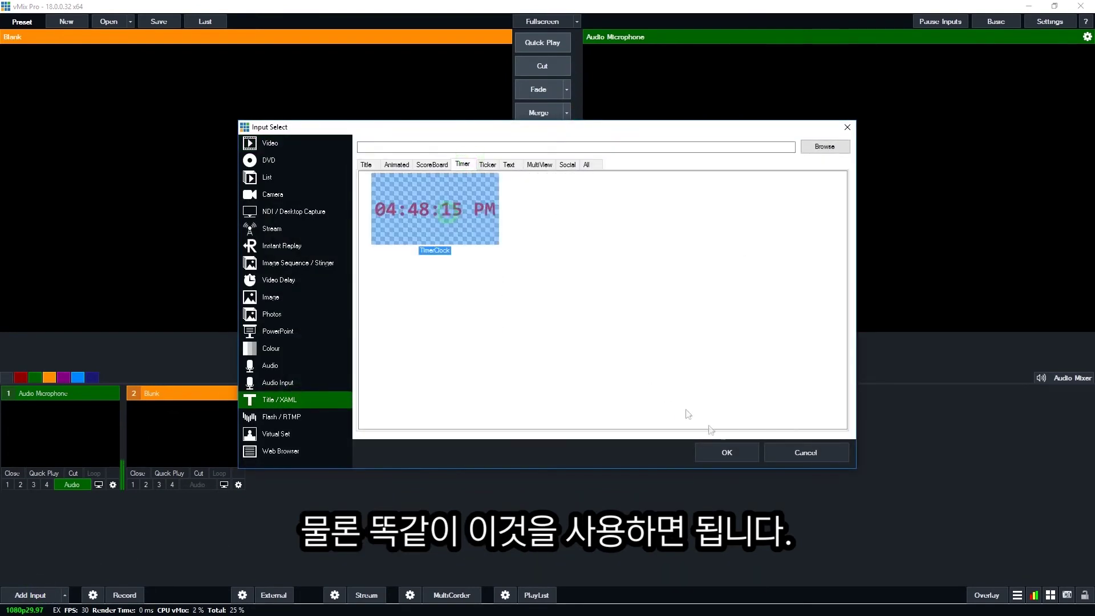
{"action": "left_click", "coordinate": [728, 453]}
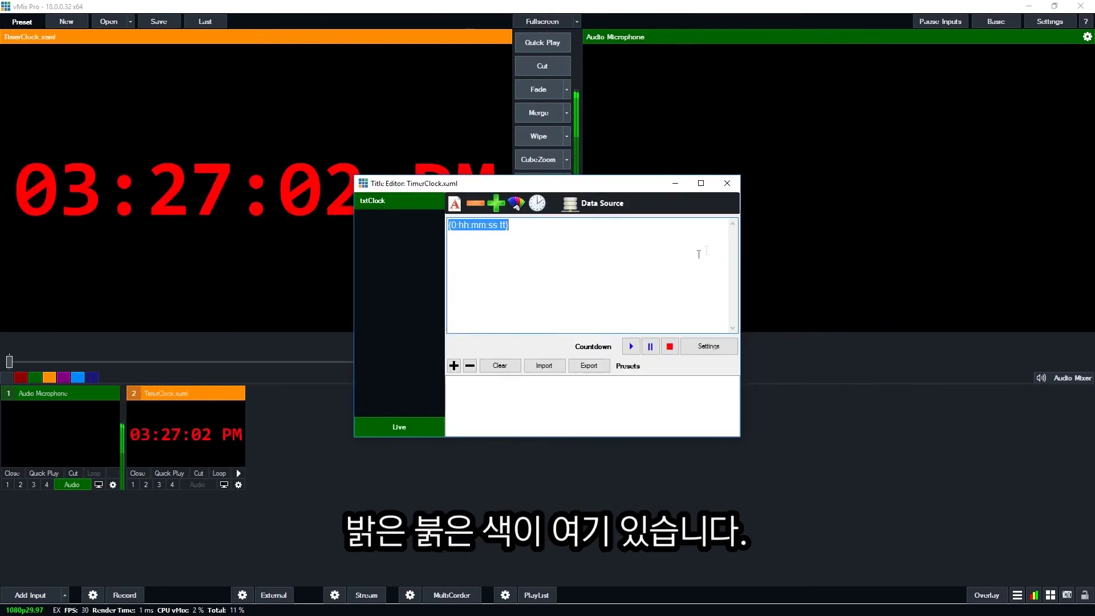
{"action": "left_click", "coordinate": [728, 183]}
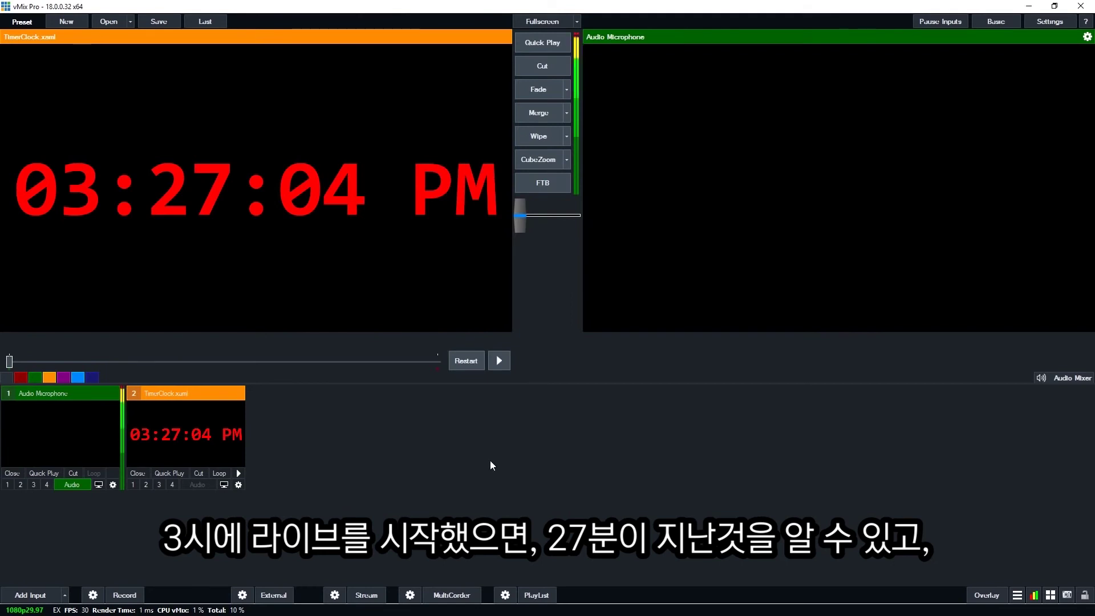